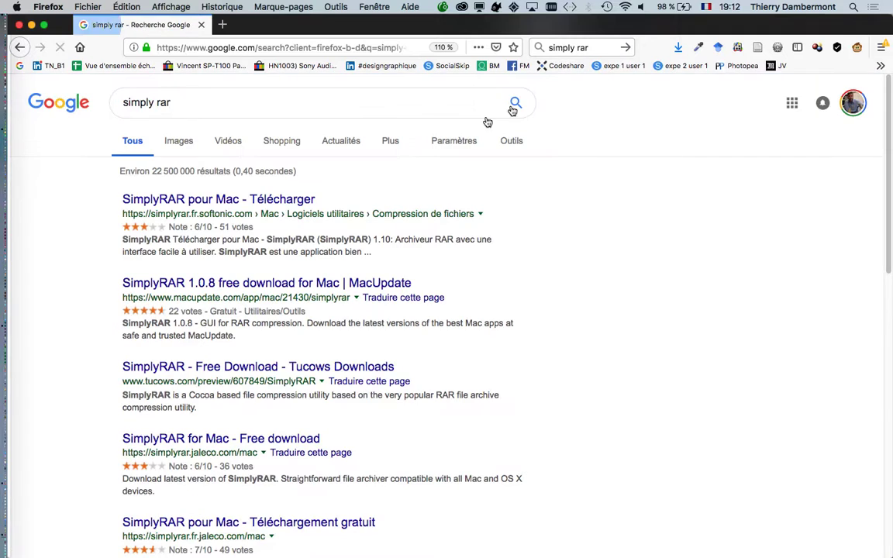
Step: Open the Softonic result for SimplyRAR pour Mac and dismiss its download popup
click(240, 200)
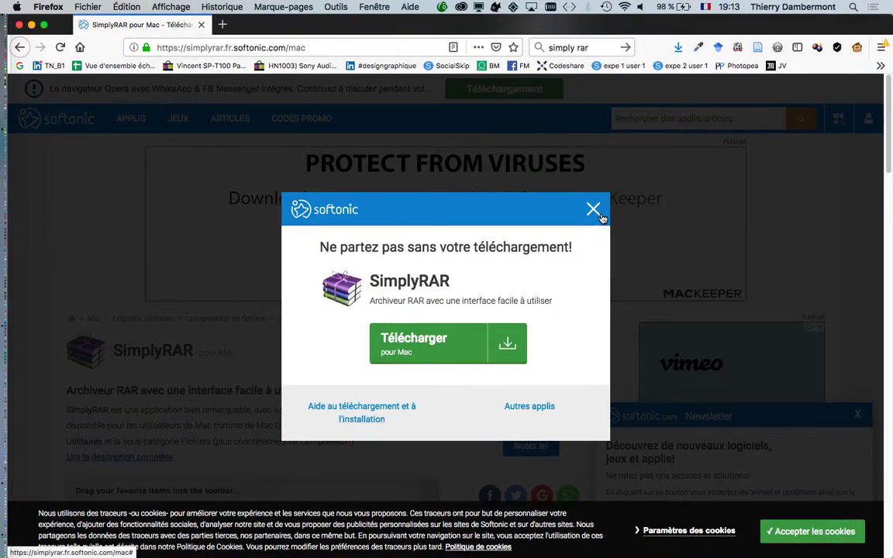
click(594, 210)
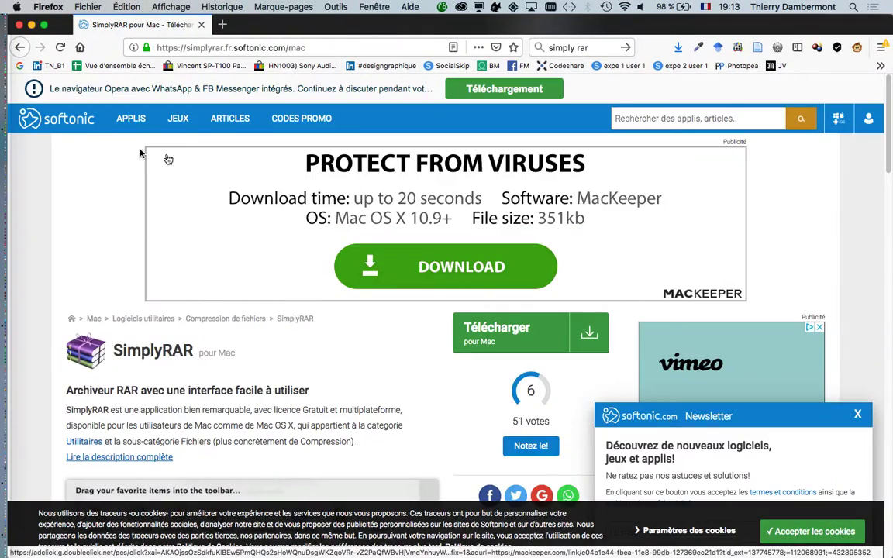
Step: Examine the SimplyRAR page's description, screenshot, software details and suggested similar apps, and dismiss the newsletter popup
scroll(241, 319, down, 3)
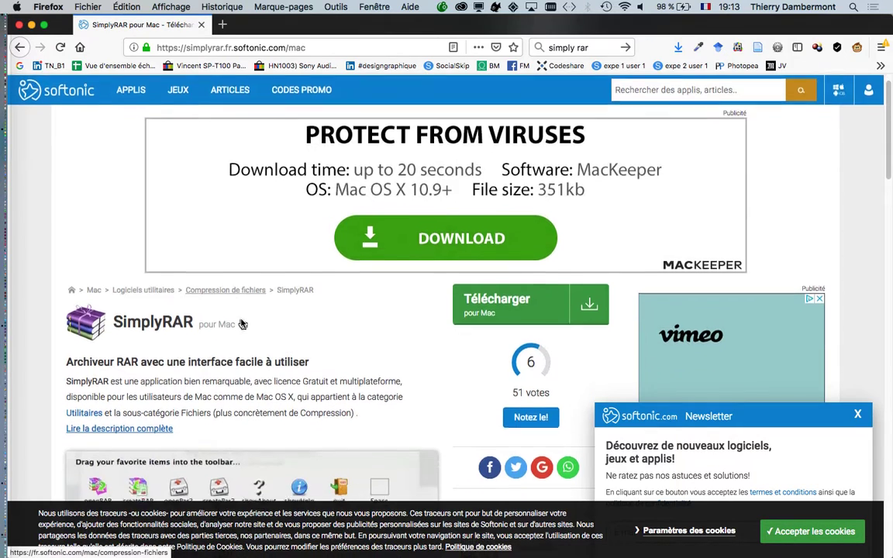
scroll(242, 318, down, 2)
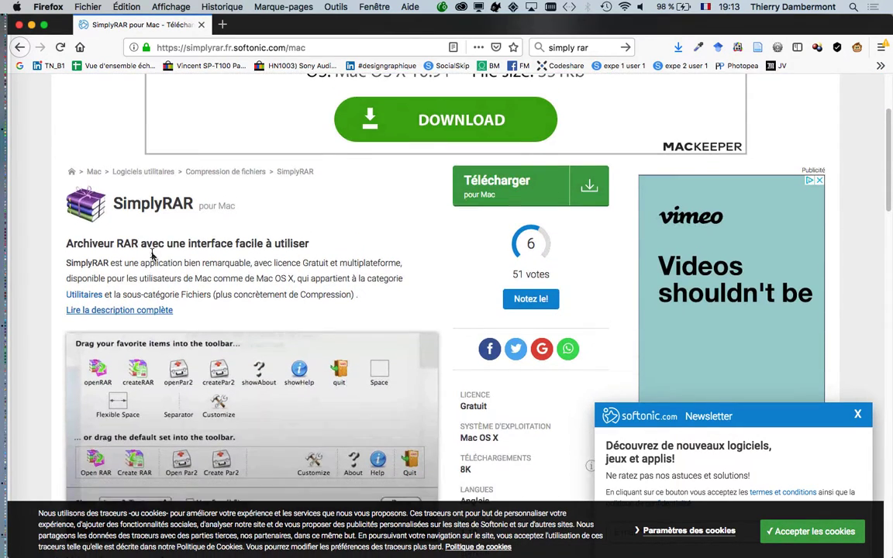
scroll(140, 215, down, 1)
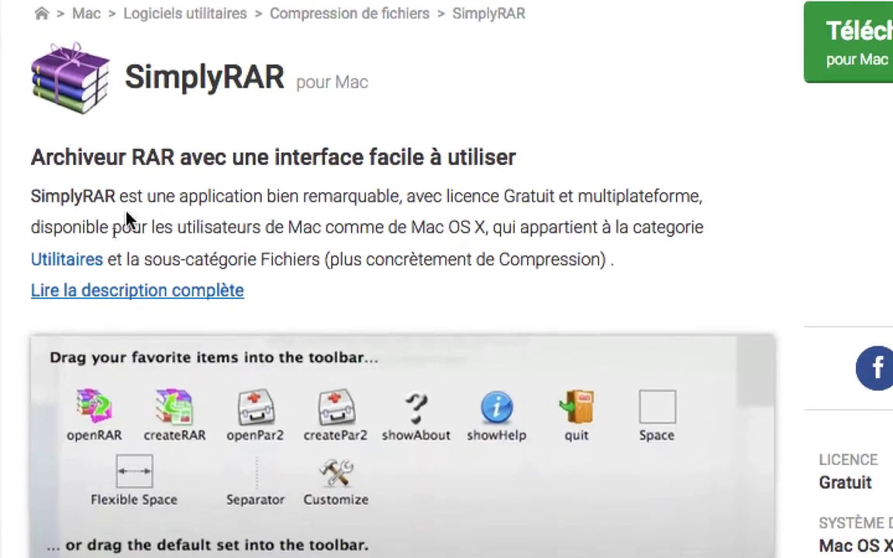
scroll(128, 219, down, 5)
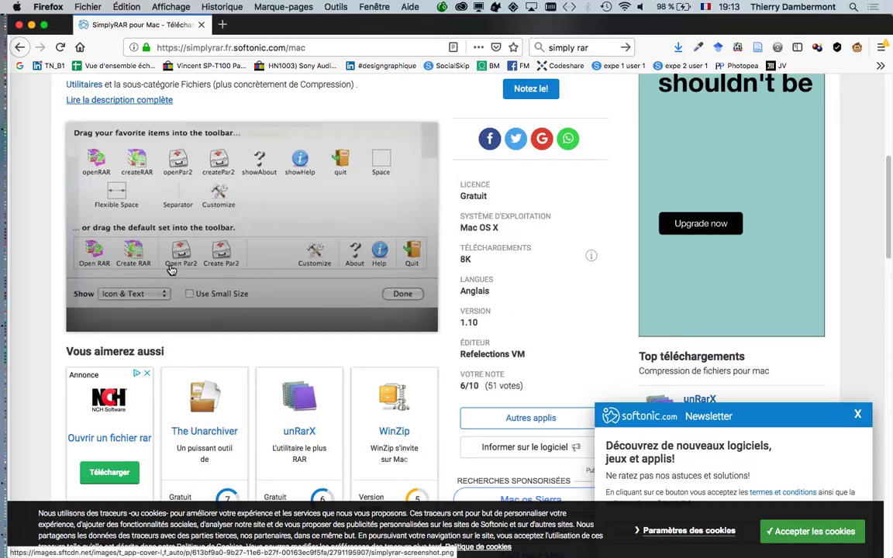
scroll(171, 269, down, 3)
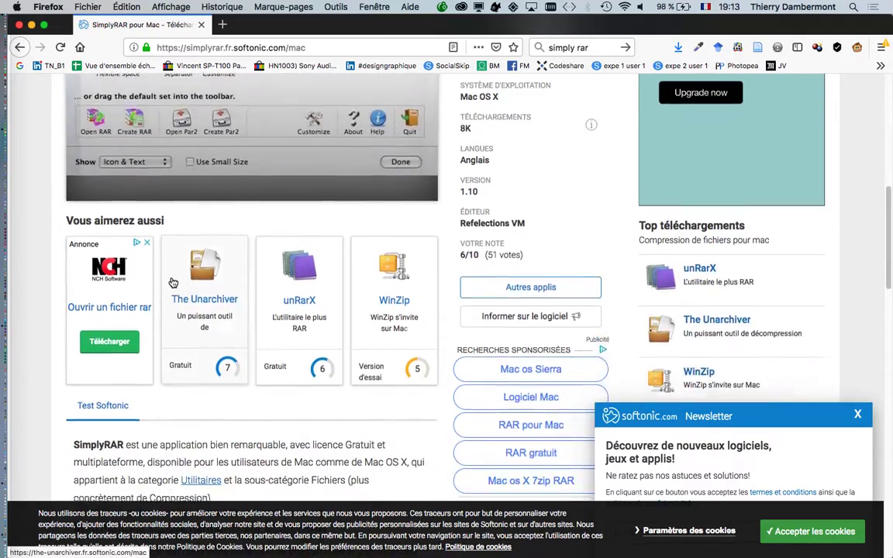
scroll(141, 291, down, 4)
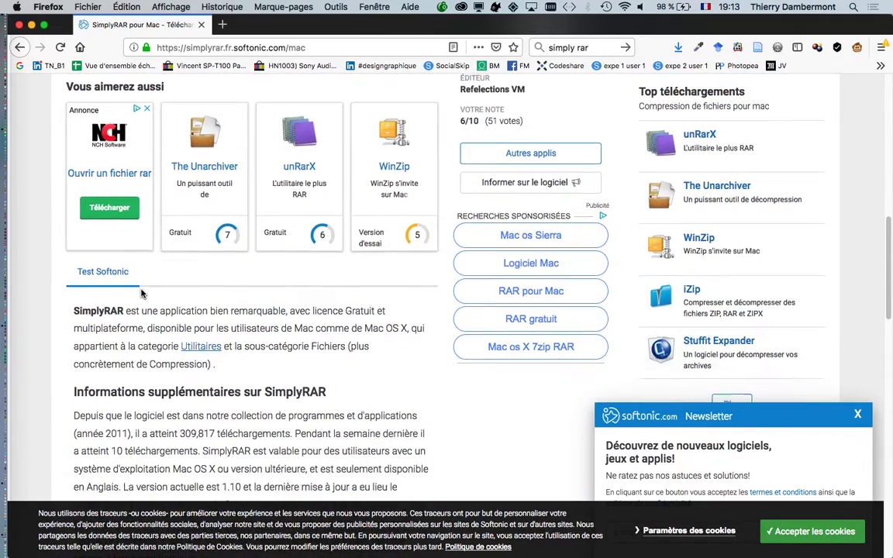
scroll(141, 295, up, 3)
scroll(143, 293, up, 7)
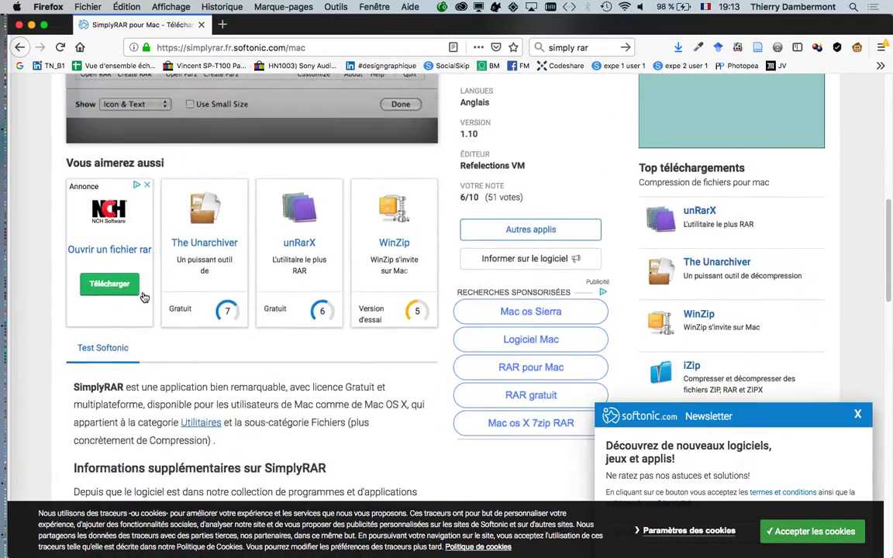
click(857, 416)
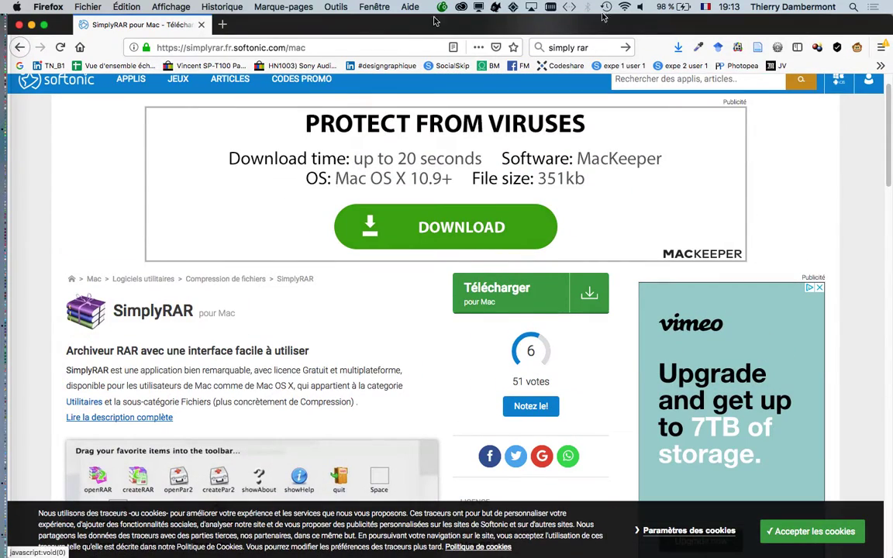
Step: Close the SimplyRAR page and minimize the remaining browser window to get to the Finder folder
click(199, 26)
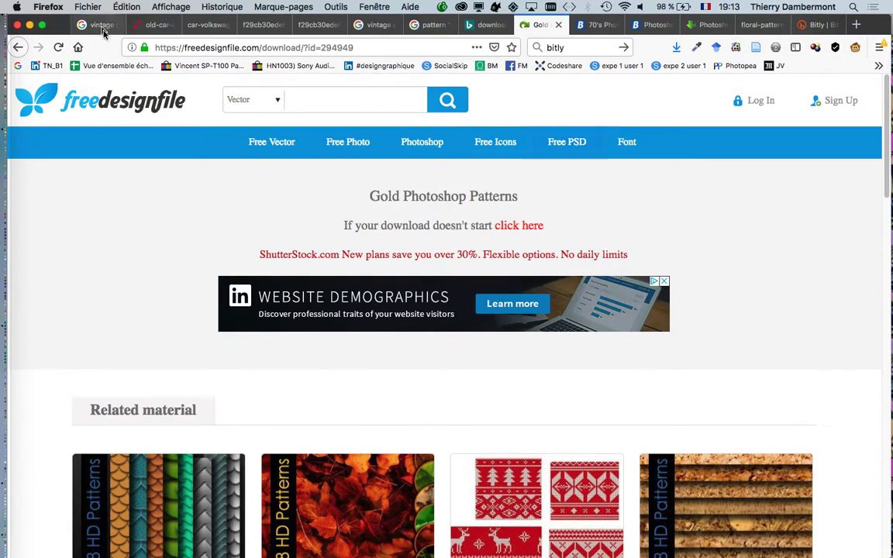
click(29, 25)
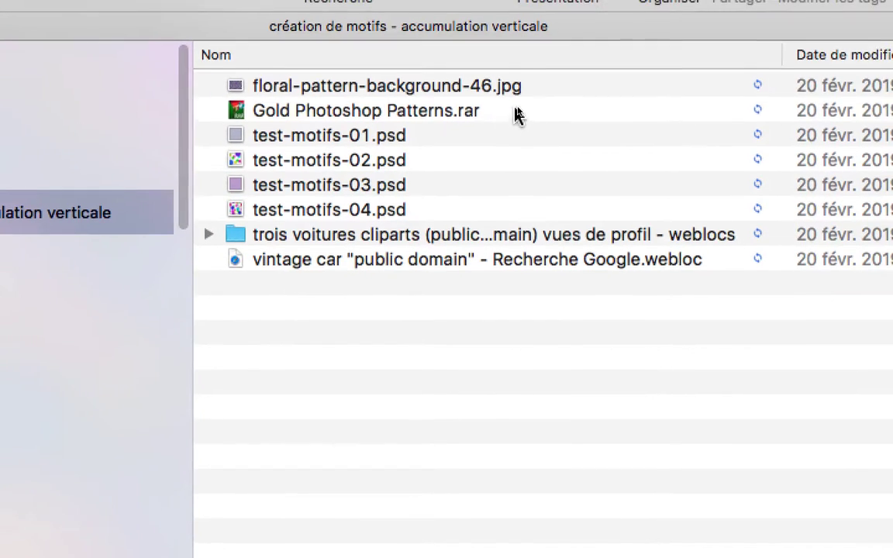
Step: Create a new folder in "création de motifs - accumulation verticale", move Gold Photoshop Patterns.rar into it, and expand the folder
click(507, 109)
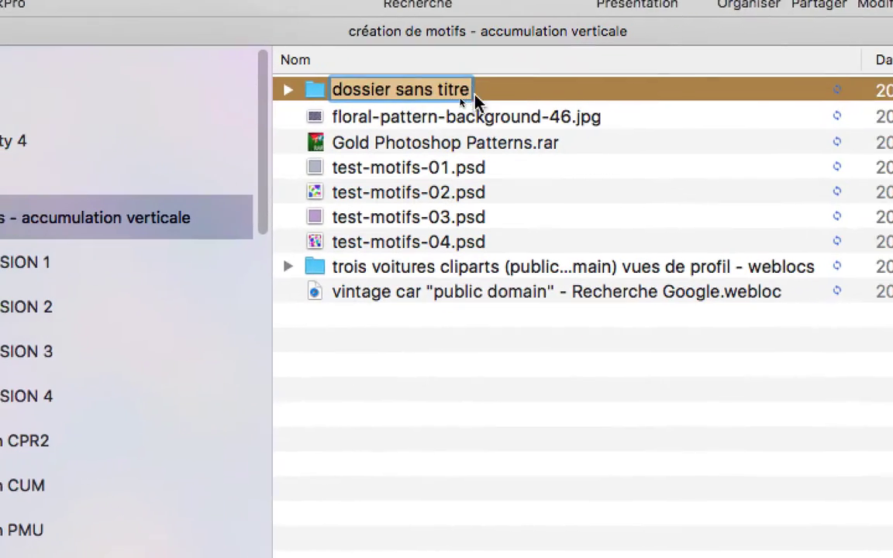
click(480, 94)
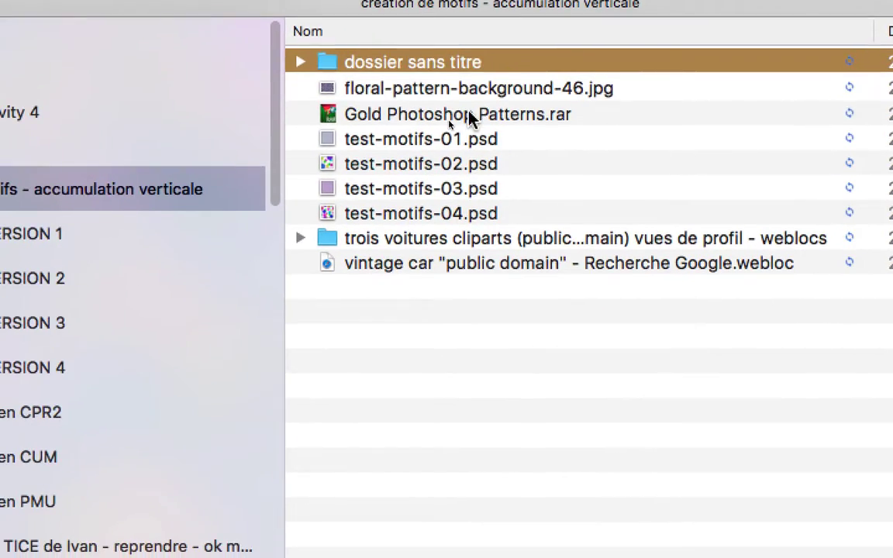
drag(457, 145, 412, 89)
click(315, 89)
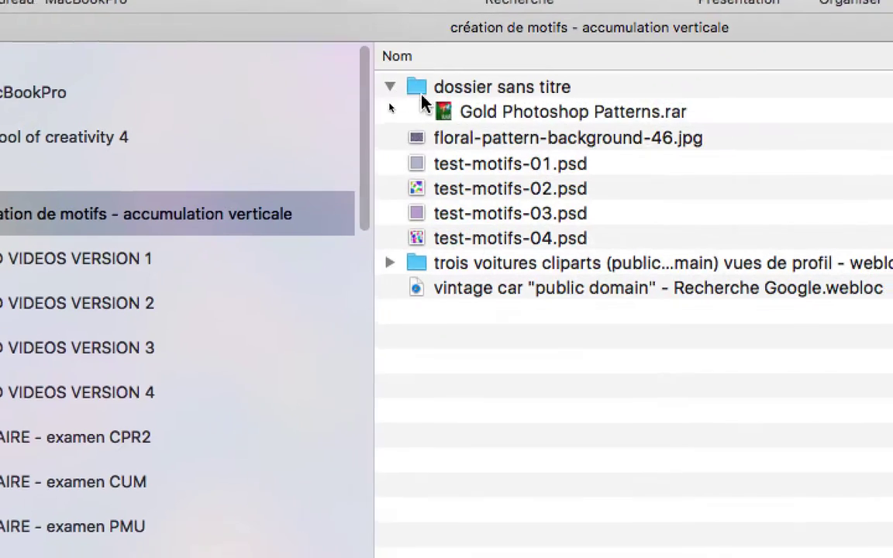
Step: Extract Gold Photoshop Patterns.rar into its own folder with RAR Extractor Lite
click(469, 114)
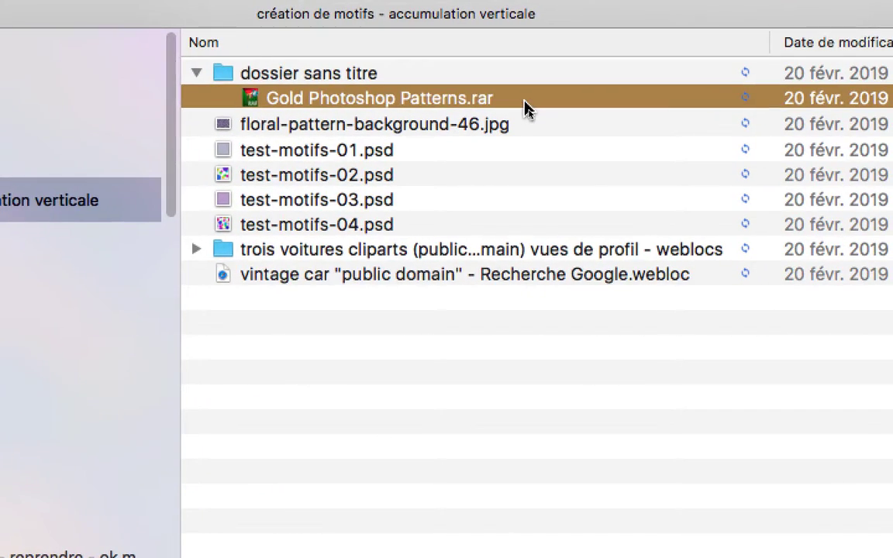
double_click(525, 102)
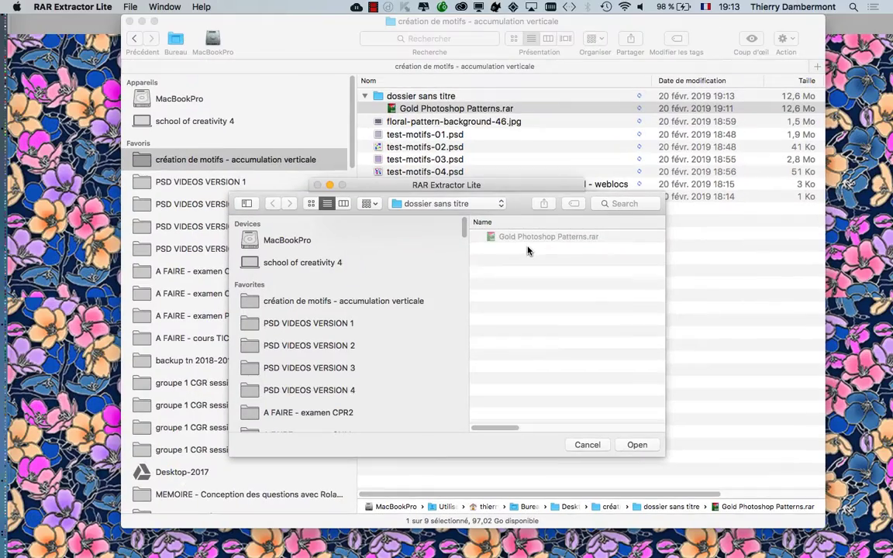
click(636, 445)
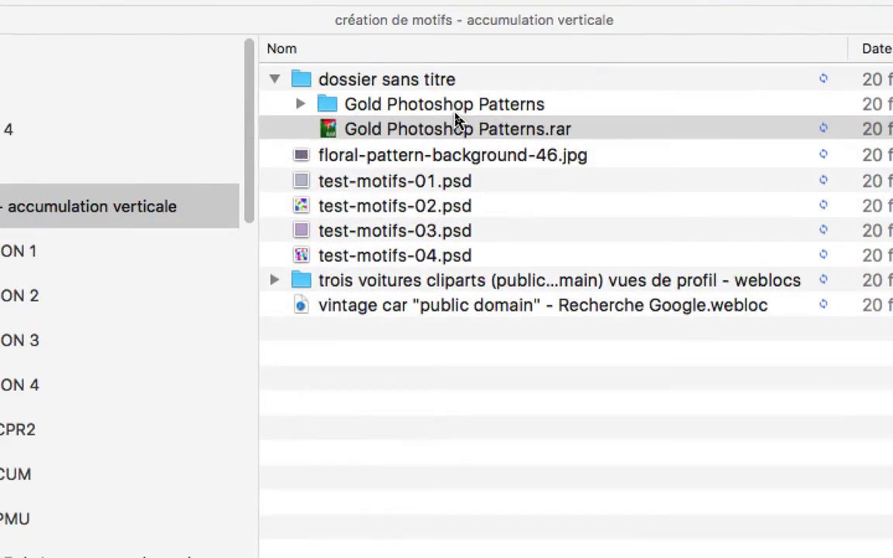
Step: Check the files inside the extracted Gold Photoshop Patterns folder and compress that folder into a zip archive
click(454, 111)
click(300, 105)
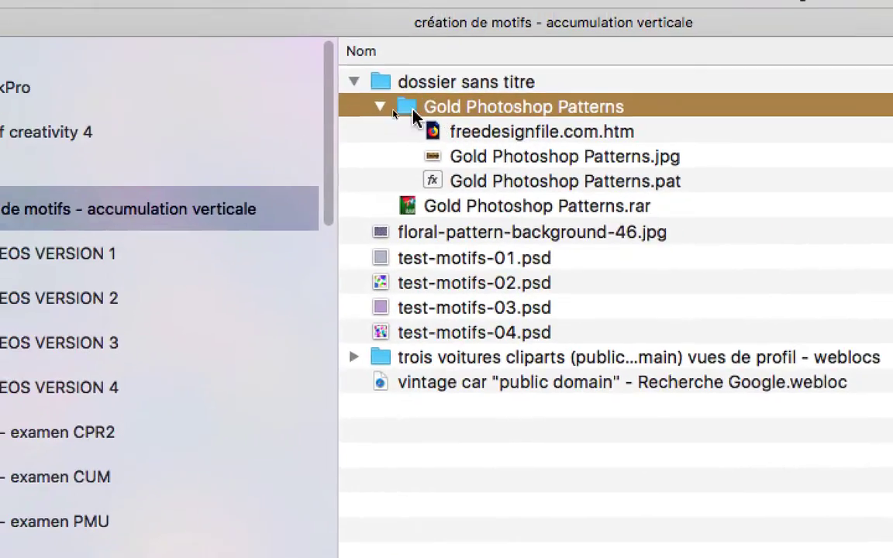
click(297, 87)
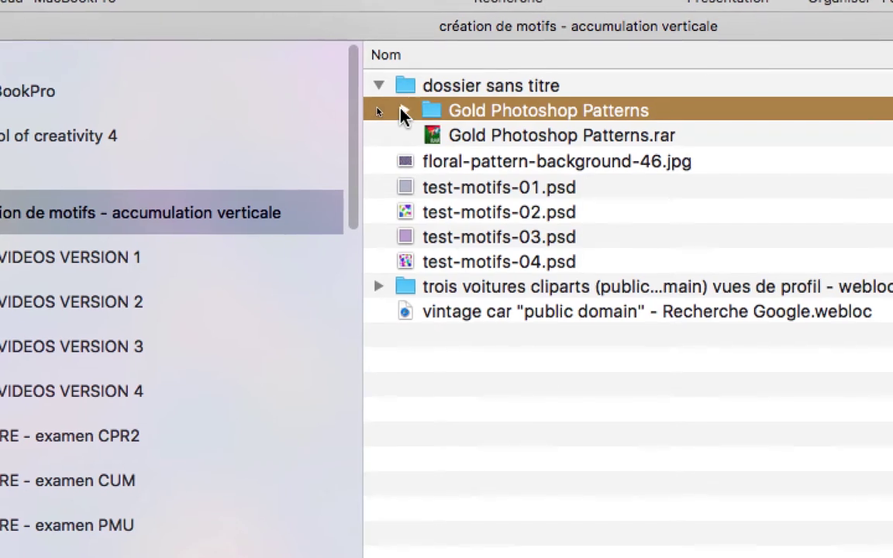
click(402, 109)
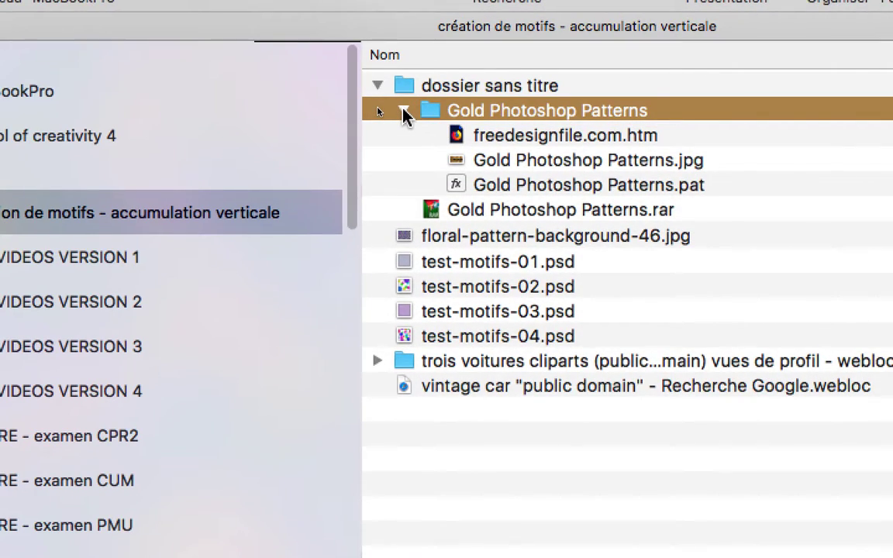
click(402, 112)
right_click(671, 112)
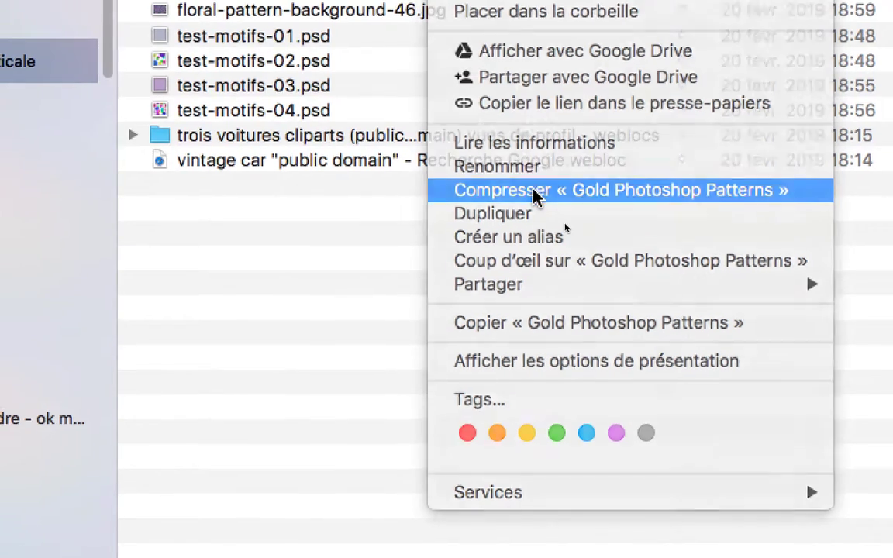
click(535, 193)
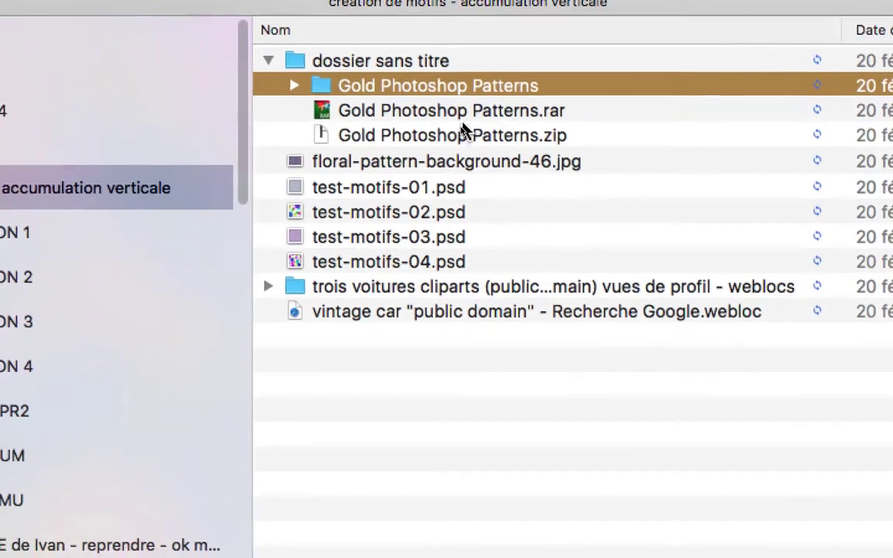
Step: Rename the zip archive as Gold-Photoshop-Patterns.zip, replacing both spaces with hyphens
click(463, 133)
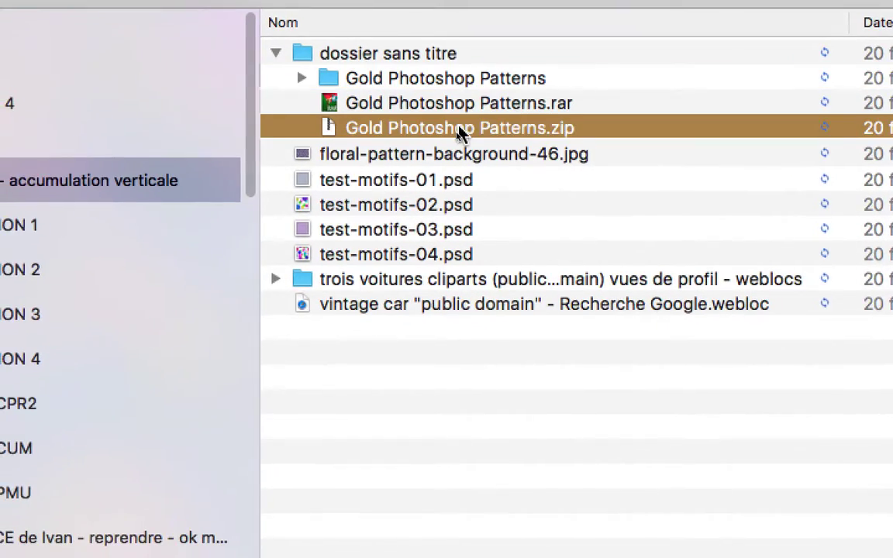
click(465, 134)
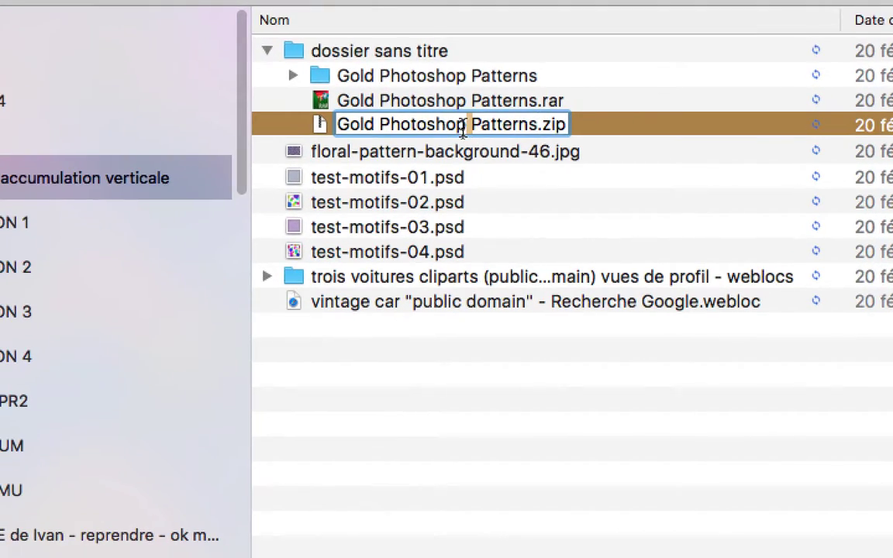
text(-)
drag(379, 126, 375, 125)
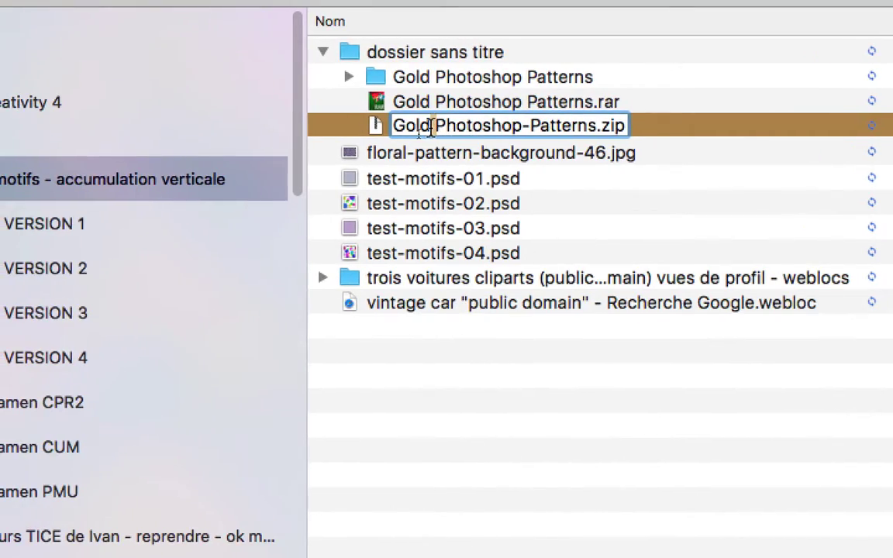
text(-)
key(Return)
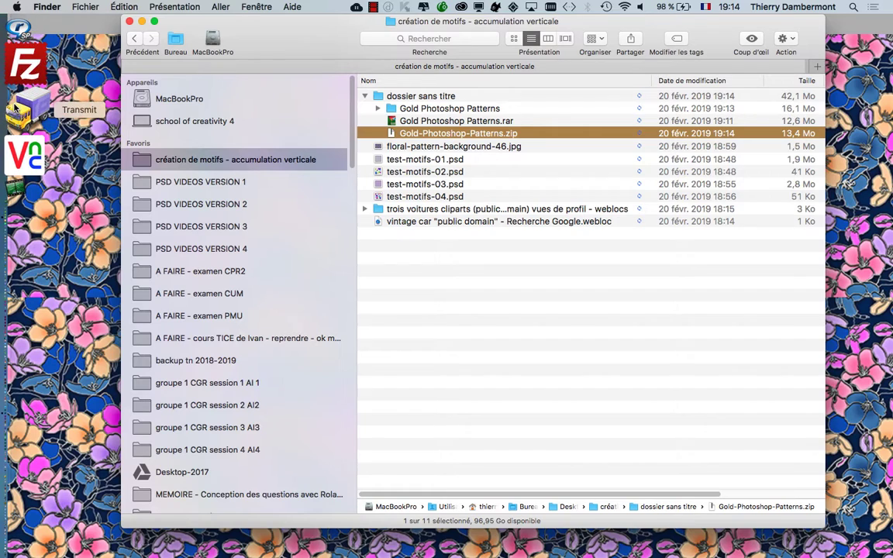
Step: Switch to Transmit, filter the favorites by "open" and connect to the 0_Open-Infographie.com server
click(17, 109)
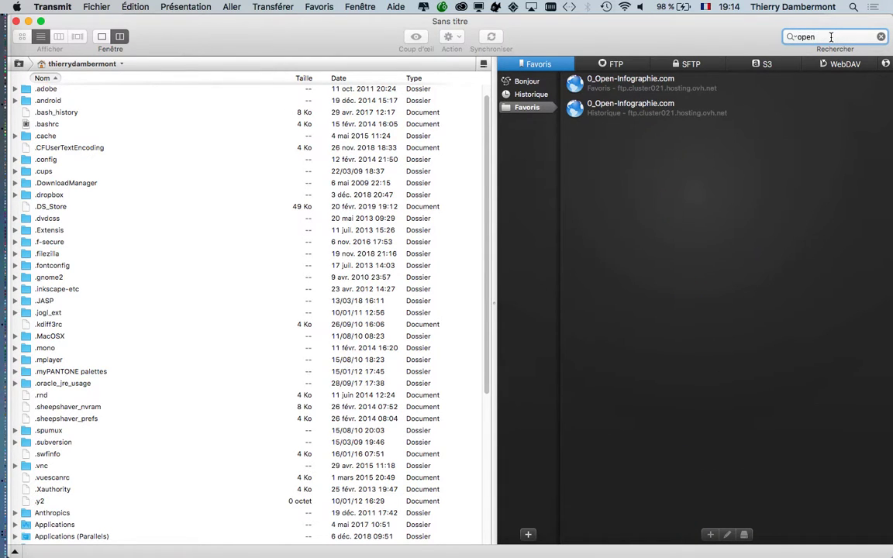
click(705, 86)
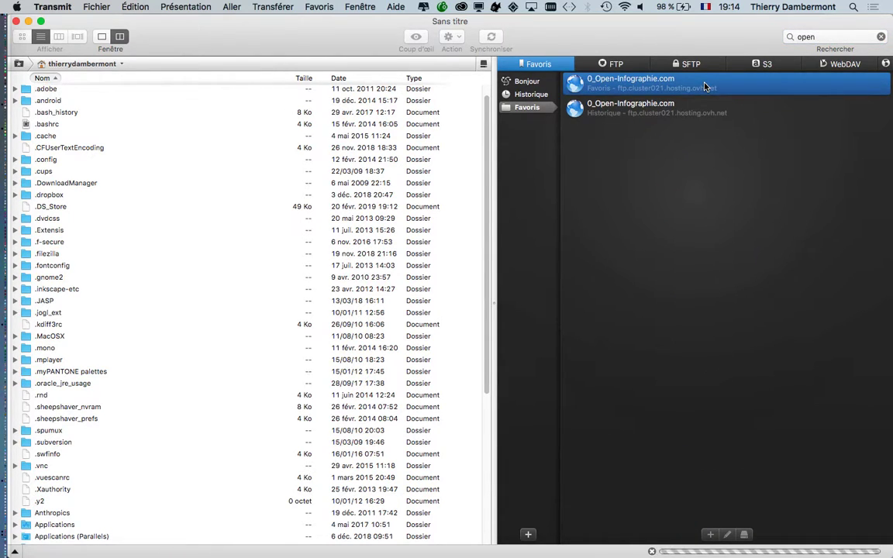
double_click(705, 86)
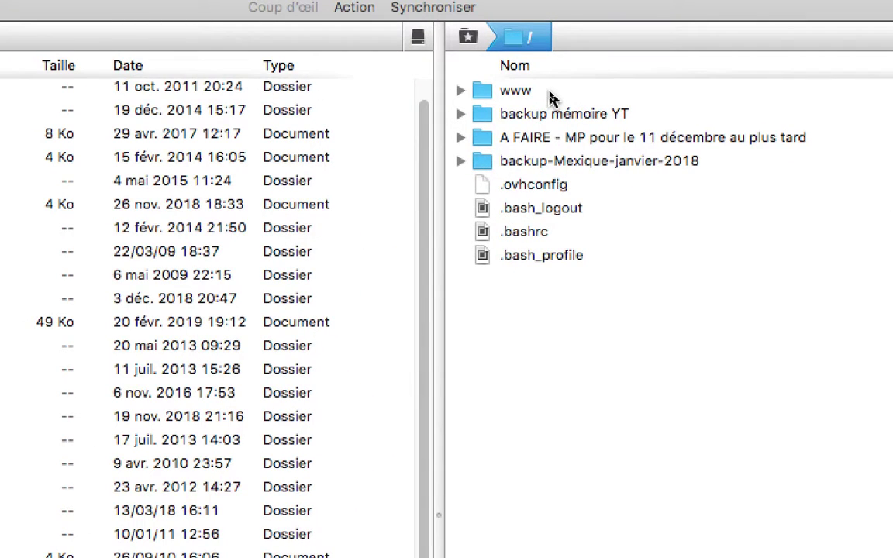
Step: Open the server's www folder and shrink the Transmit window so the Finder window behind it is accessible
click(553, 92)
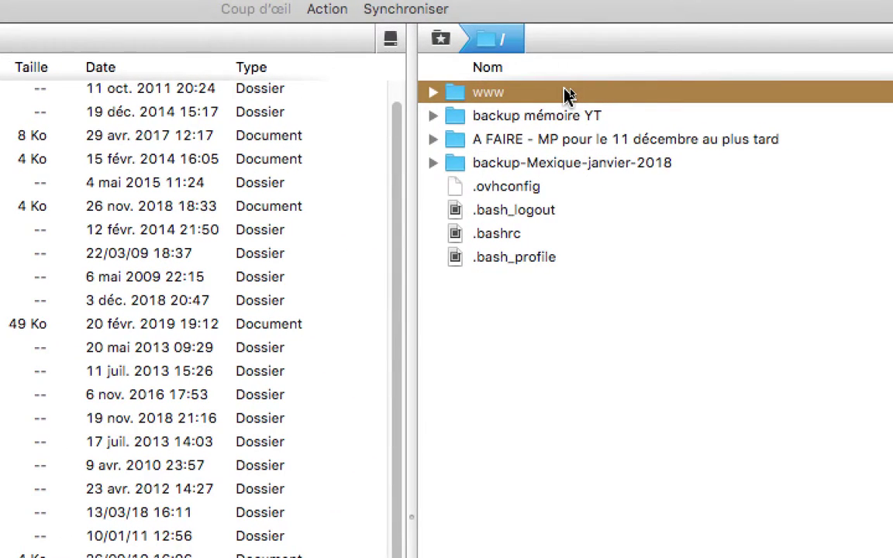
double_click(564, 94)
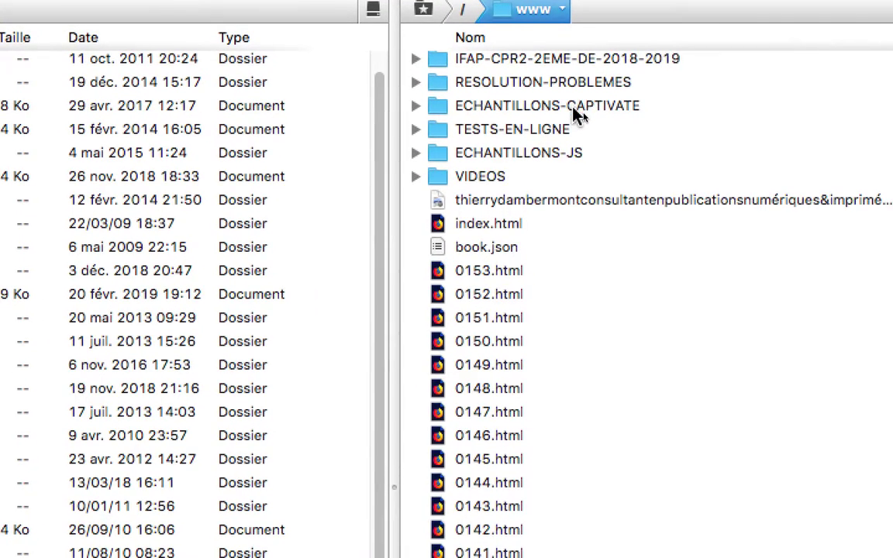
scroll(578, 115, up, 1)
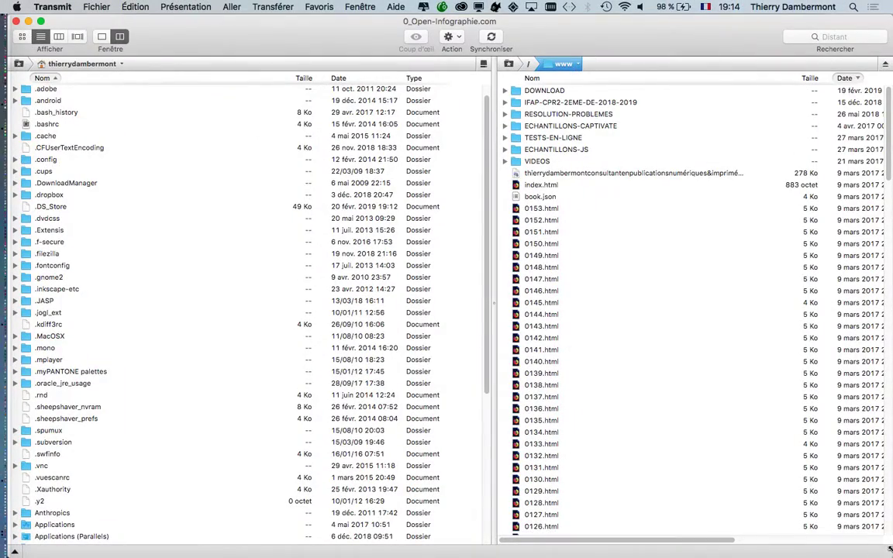
drag(889, 555, 533, 533)
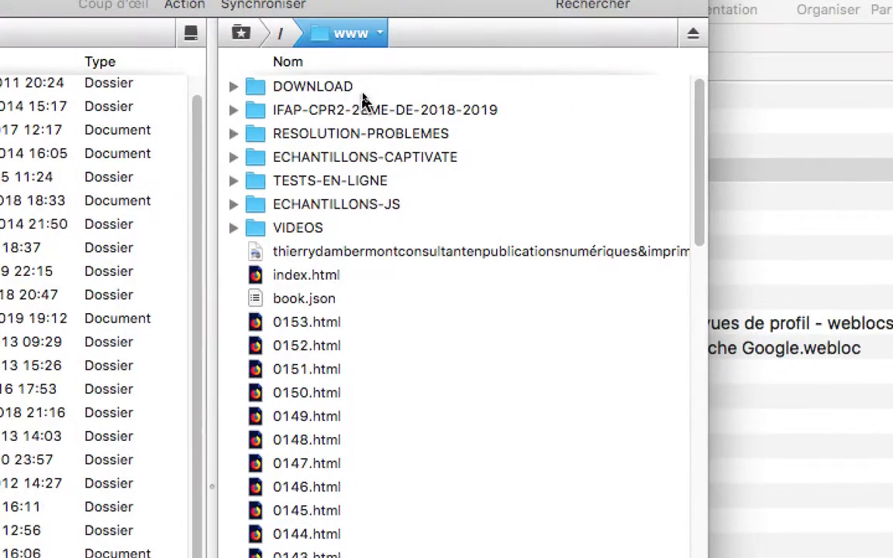
Step: Open the server's DOWNLOAD folder, upload Gold-Photoshop-Patterns.zip into it from the Finder, and move the Finder window aside
click(364, 92)
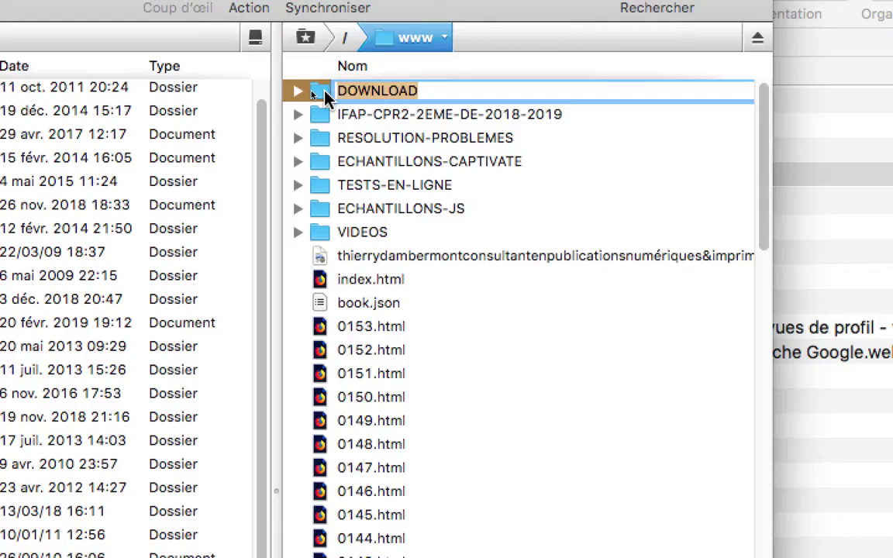
double_click(252, 93)
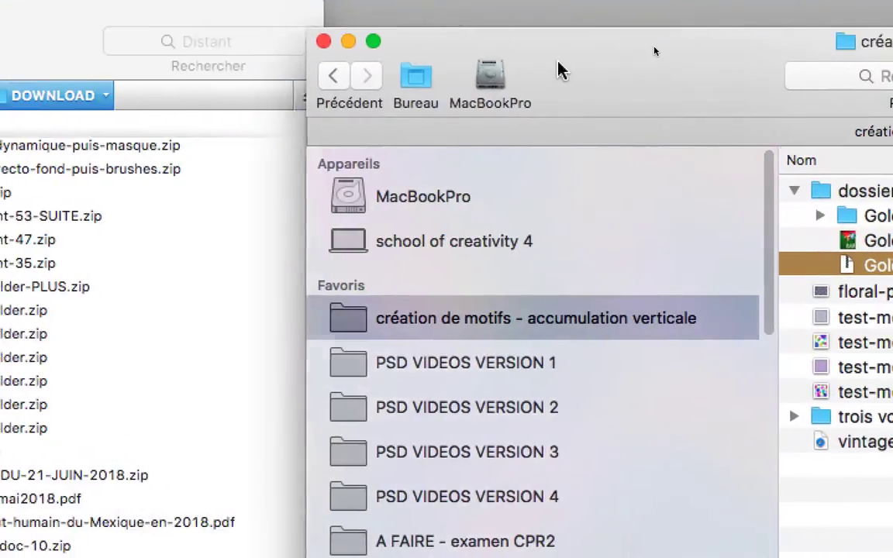
drag(841, 265, 369, 159)
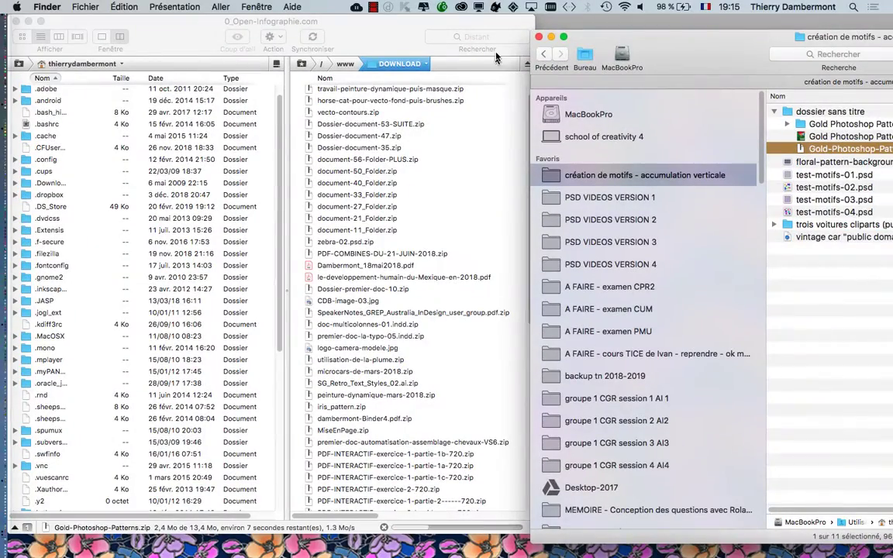
drag(590, 36, 774, 49)
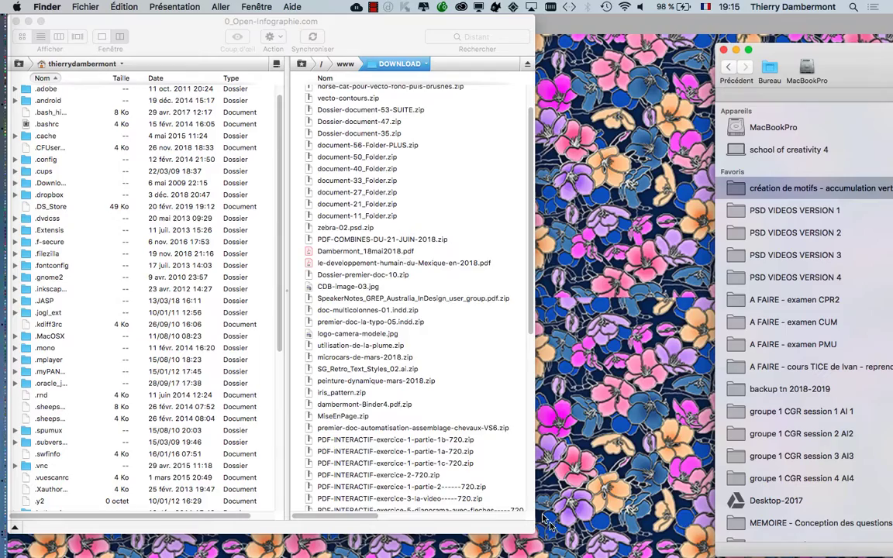
Step: Copy the URL of the uploaded Gold-Photoshop-Patterns.zip in the server's DOWNLOAD folder
scroll(432, 292, up, 3)
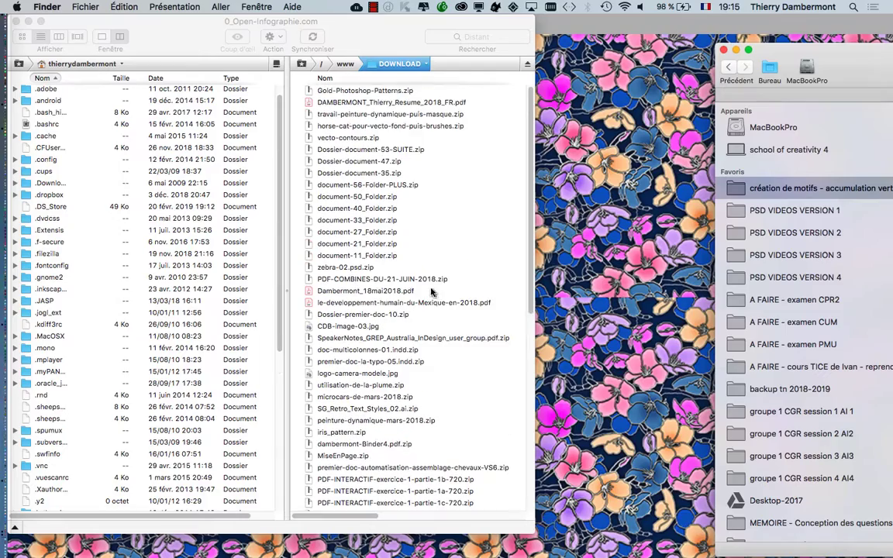
click(374, 91)
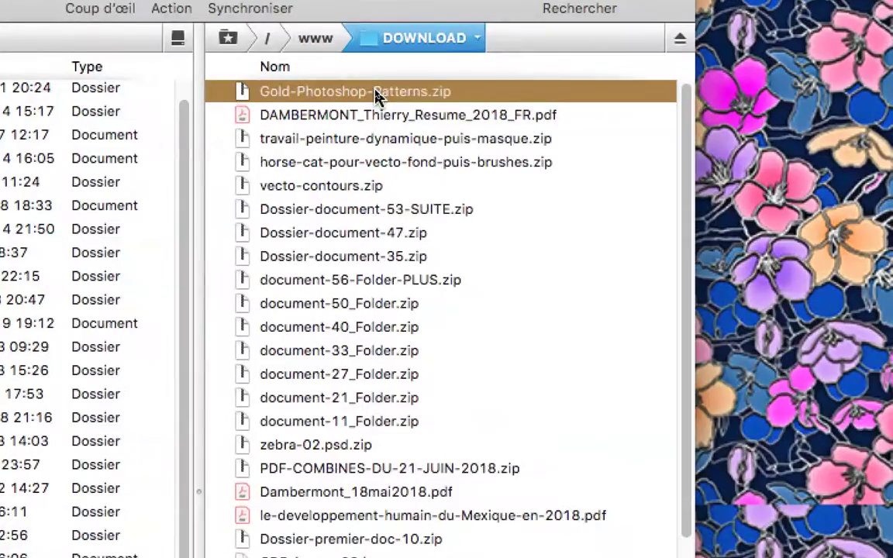
right_click(375, 93)
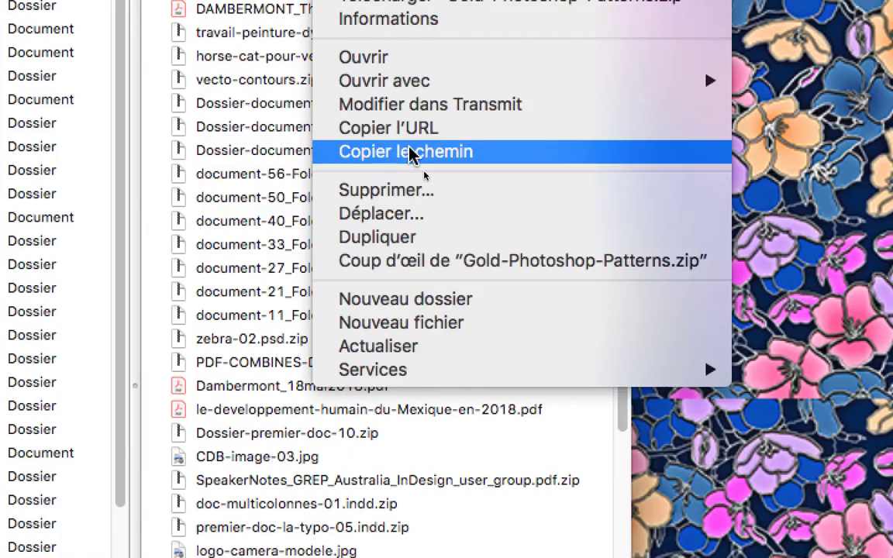
click(415, 176)
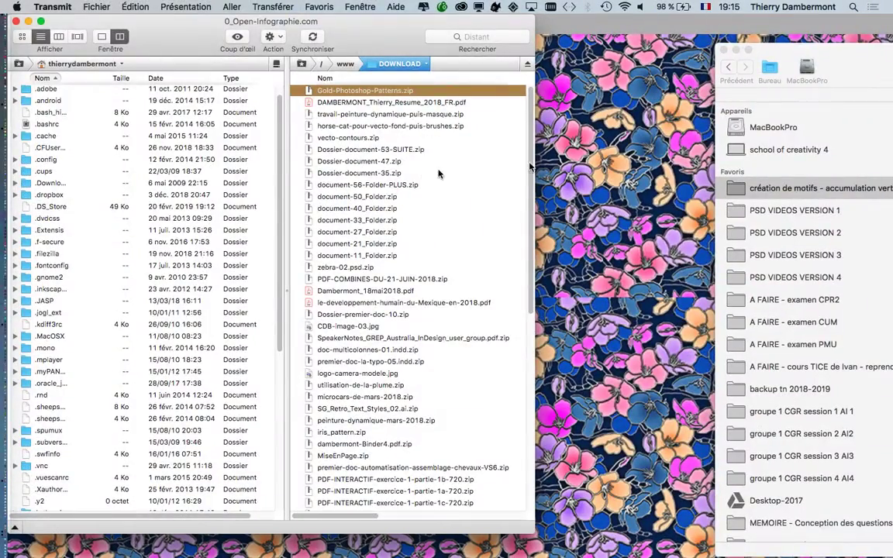
Step: Switch to Firefox, open a new browser window and enter the copied FTP URL of the zip file as its address
click(637, 153)
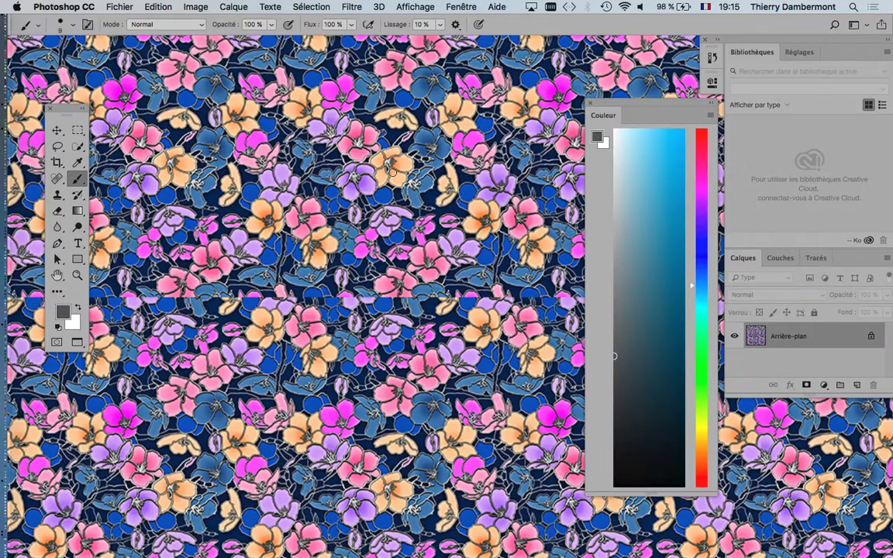
key(super+Tab)
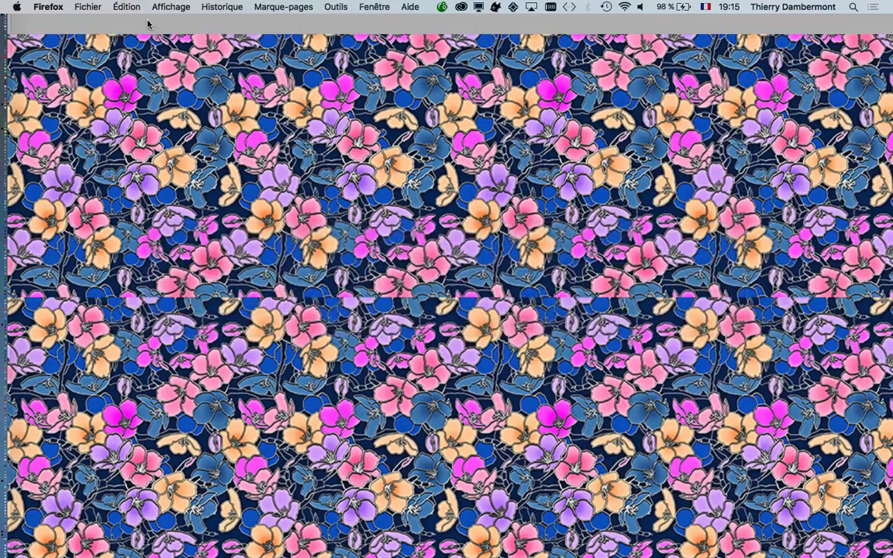
click(88, 7)
click(95, 32)
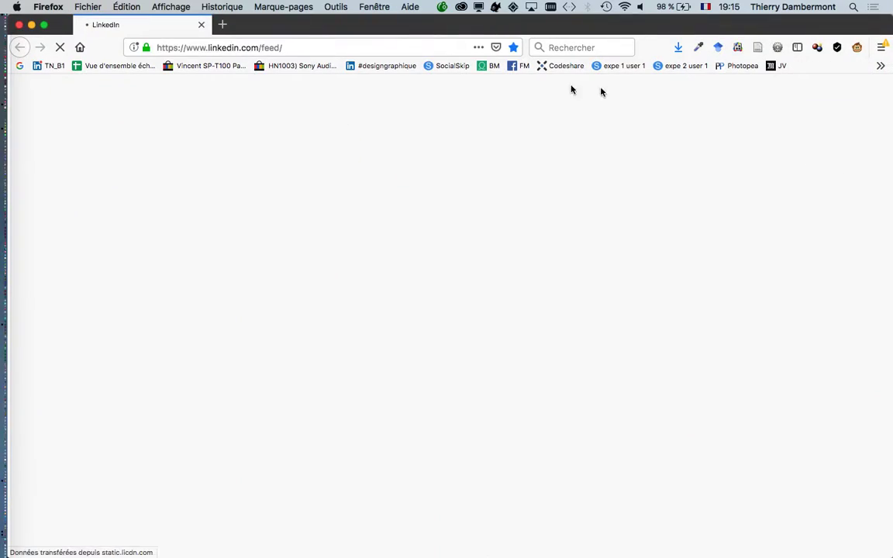
click(289, 48)
key(super+v)
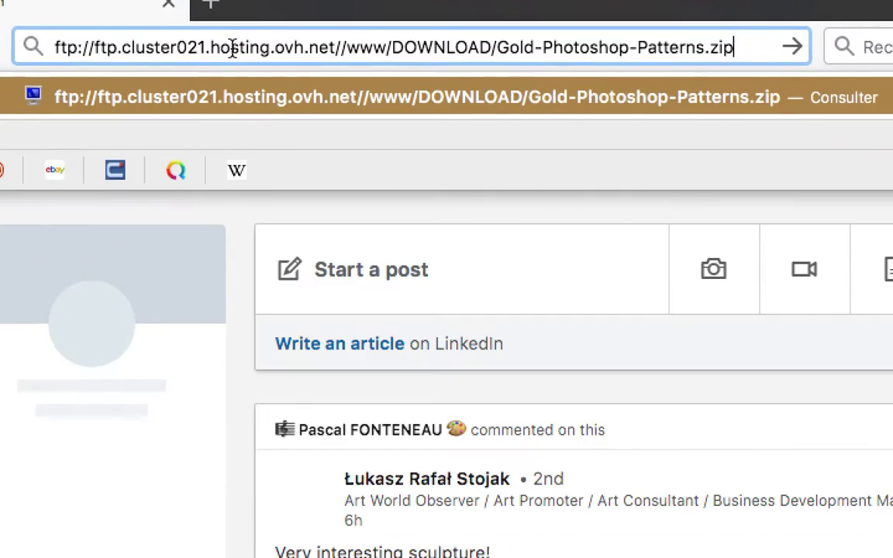
key(Return)
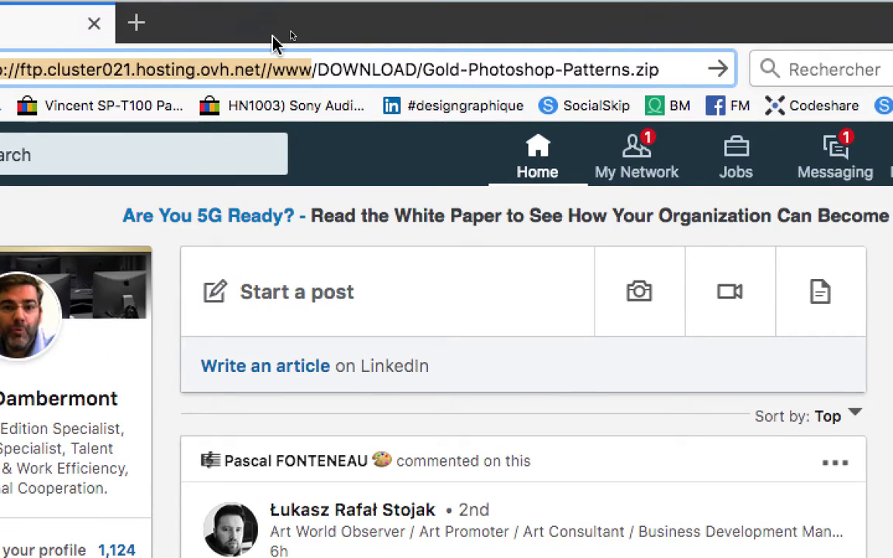
text(www.open-)
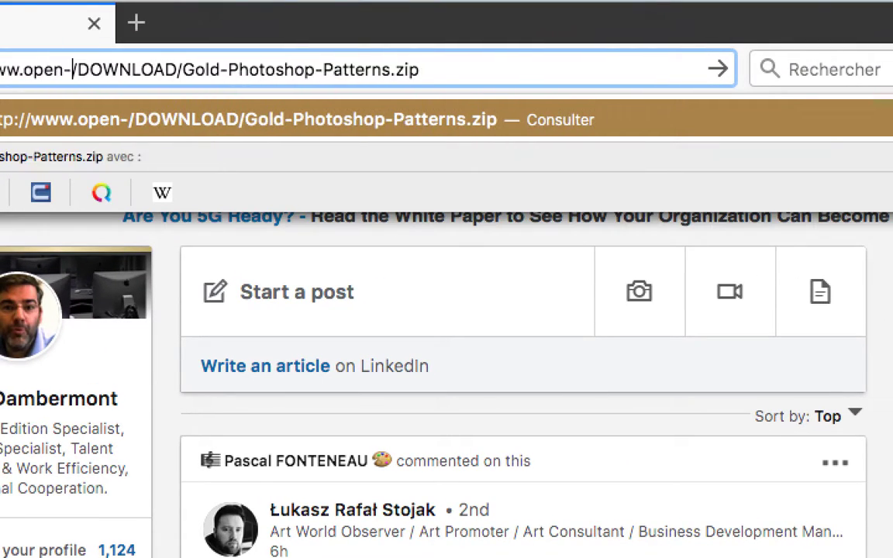
text(infographie)
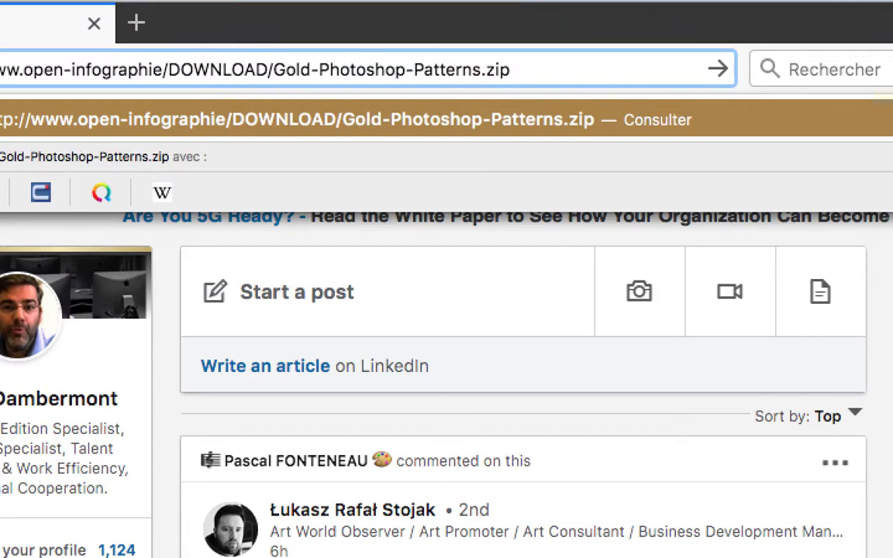
text(.com)
key(Return)
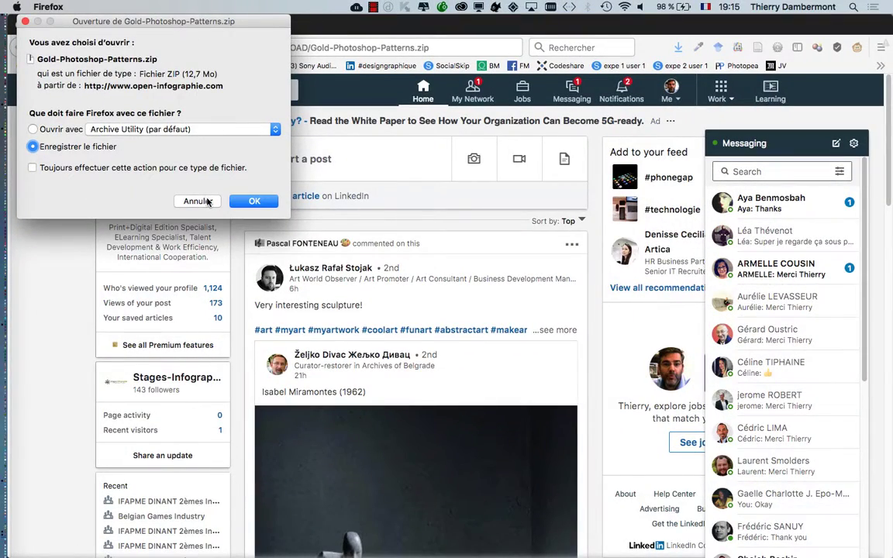
drag(90, 22, 188, 53)
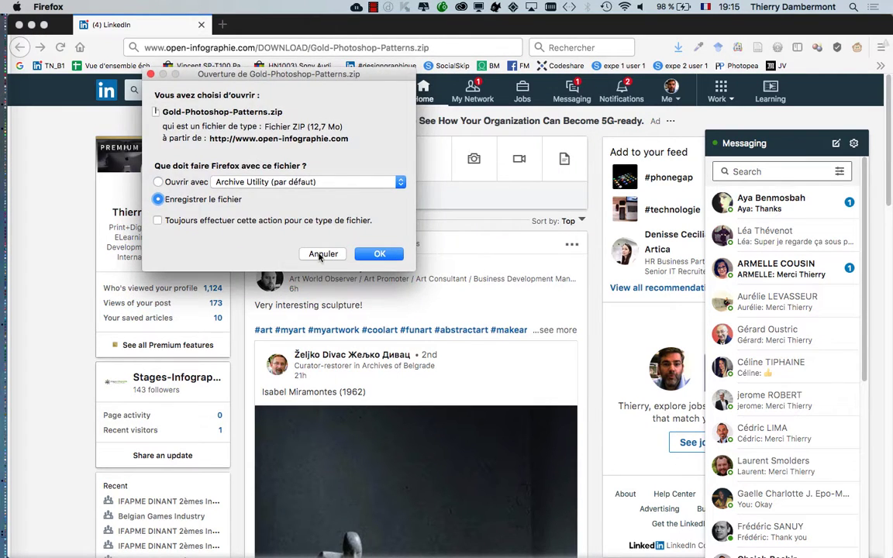
click(291, 230)
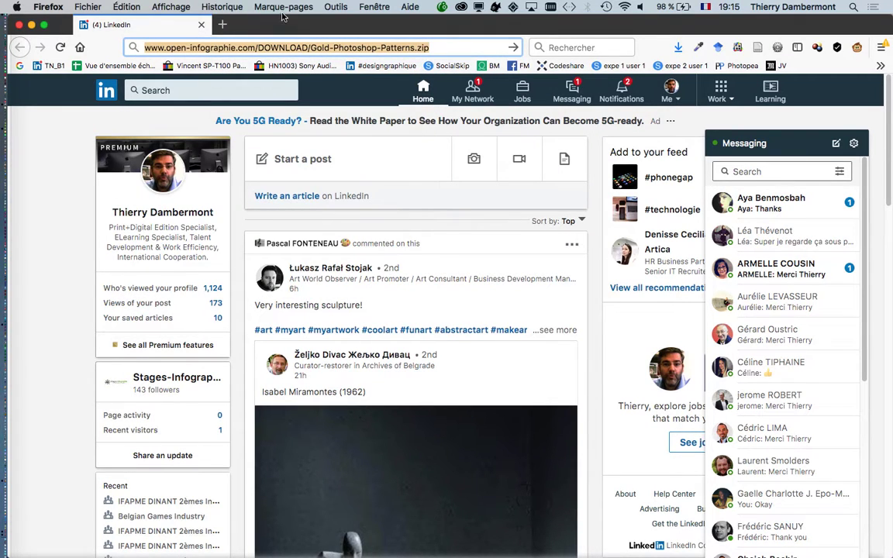
Step: Search the web for "bitly" in a new tab and open the Bitly URL shortener site
click(223, 24)
click(611, 48)
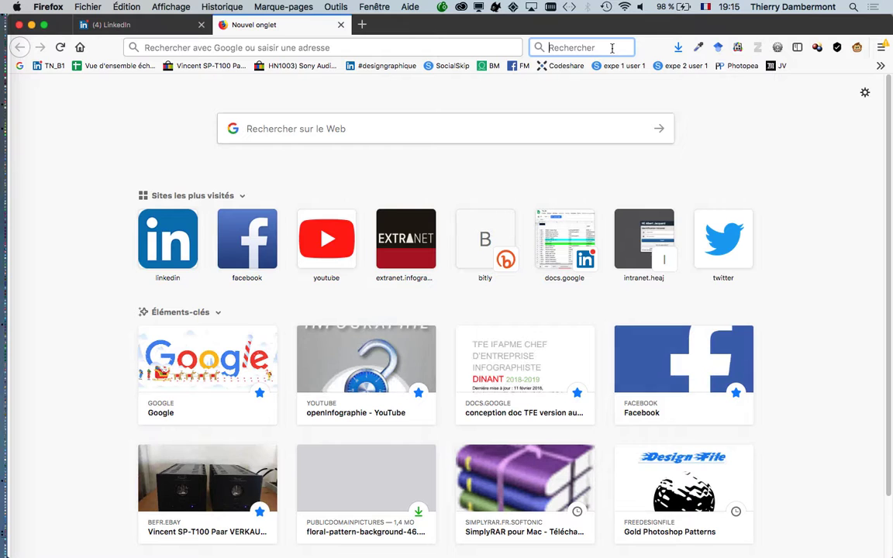
text(bitly)
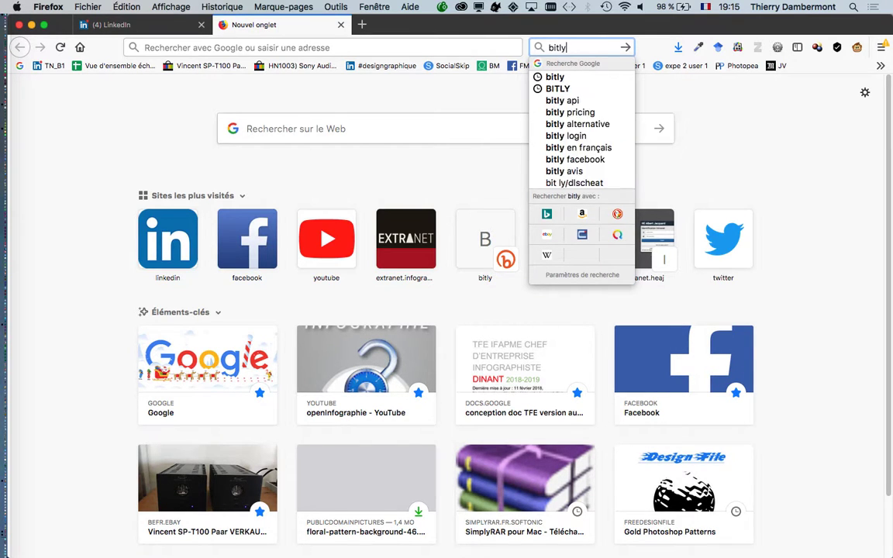
key(Return)
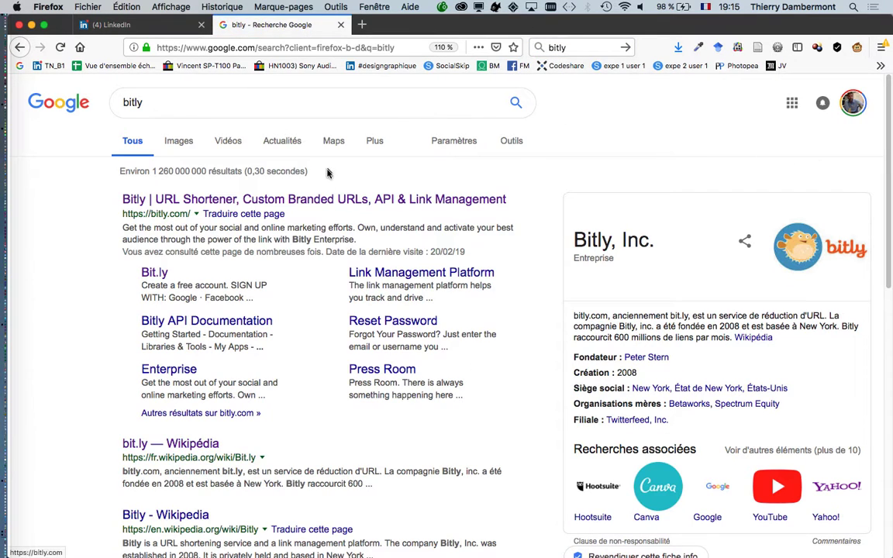
click(356, 199)
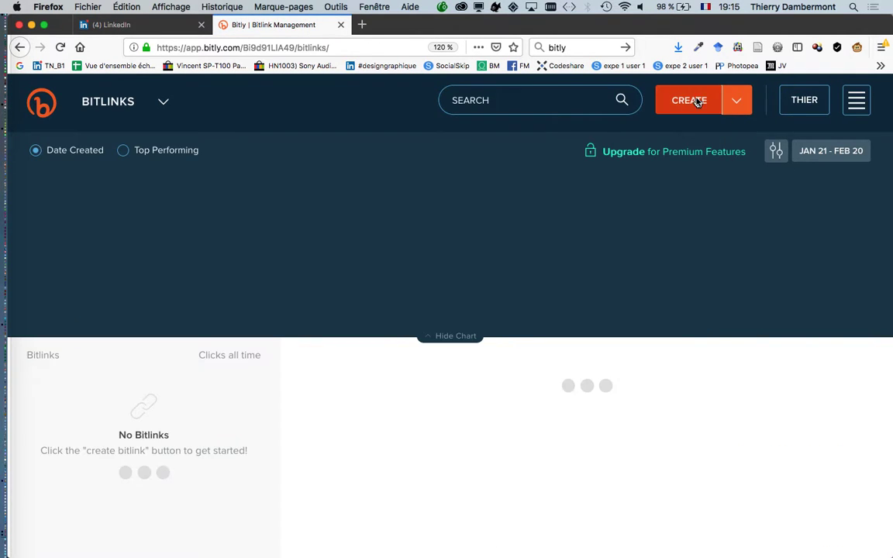
click(697, 96)
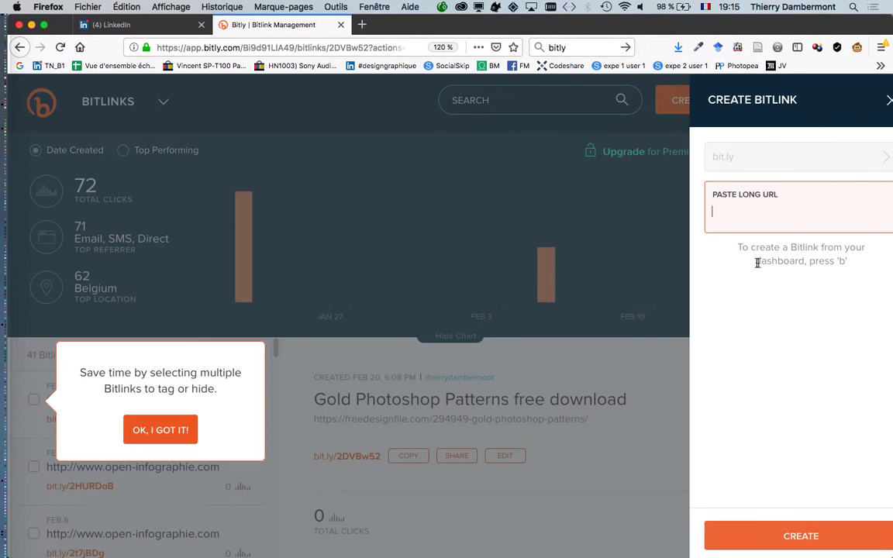
key(super+v)
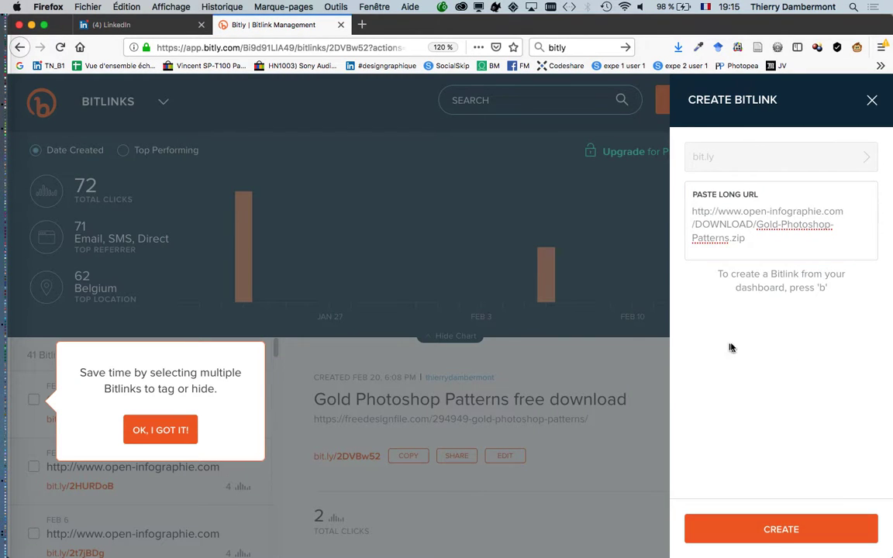